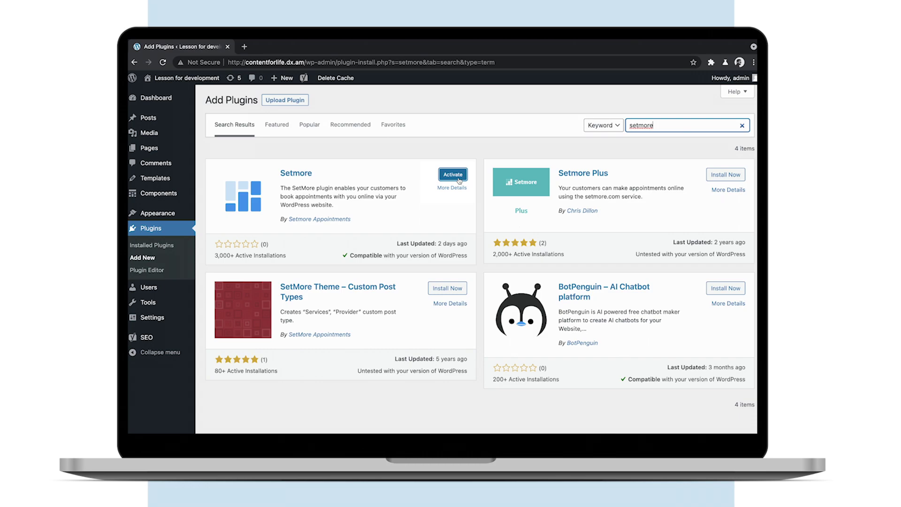
- Activate the installed Setmore plugin from the plugin results
click(460, 180)
- Scroll down the plugins page to find the Setmore entry
scroll(457, 182, down, 5)
scroll(457, 182, down, 2)
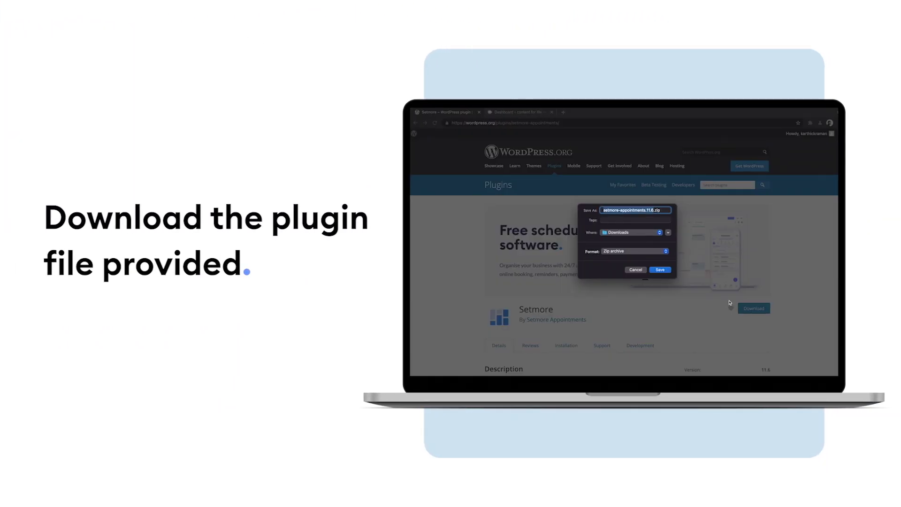
- Save the Setmore plugin zip from WordPress.org into the Downloads folder
click(660, 269)
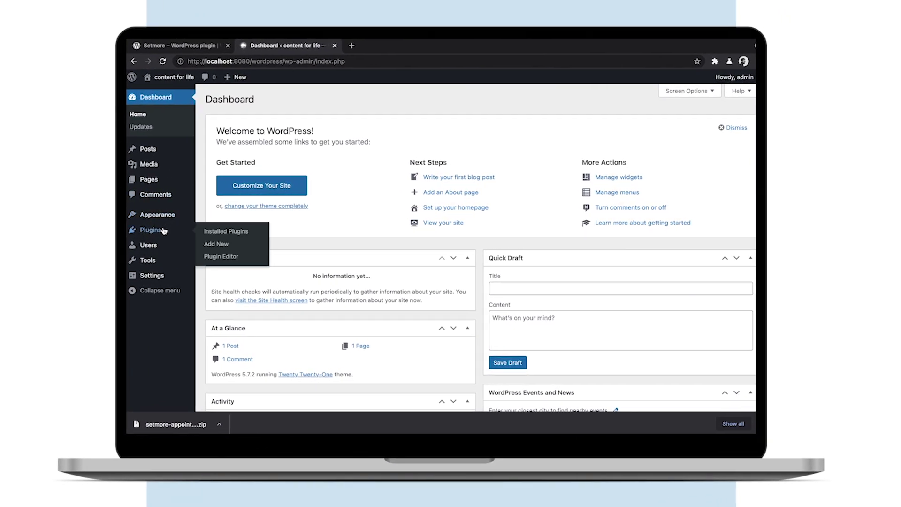
- Upload setmore-appointments.11.6.zip from Downloads as a new plugin and install it
click(211, 245)
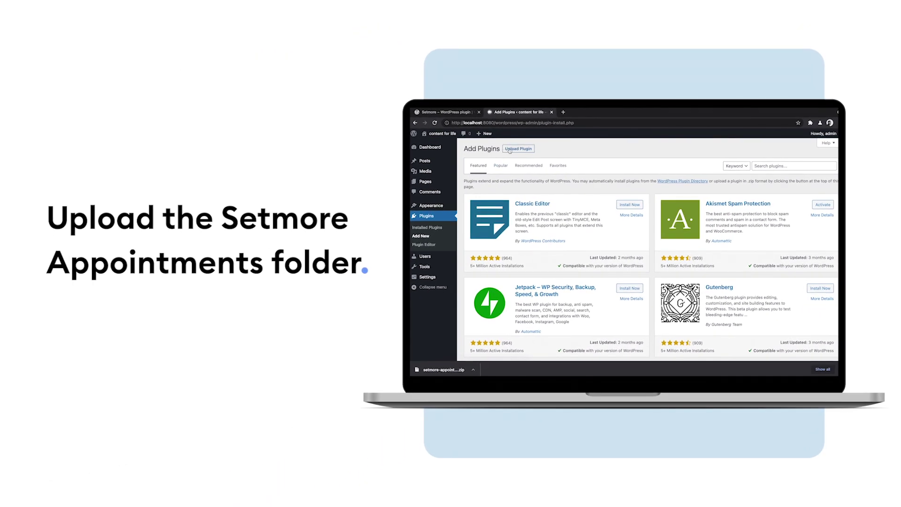
click(493, 141)
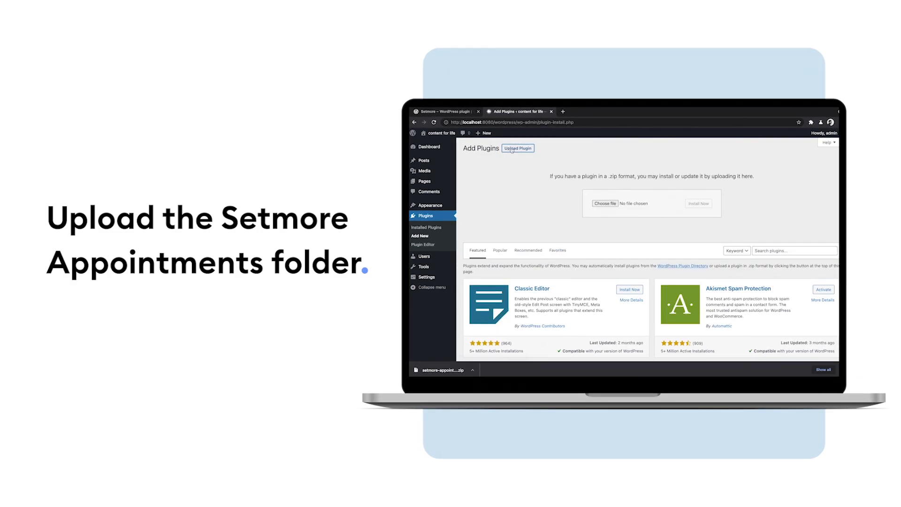
click(605, 203)
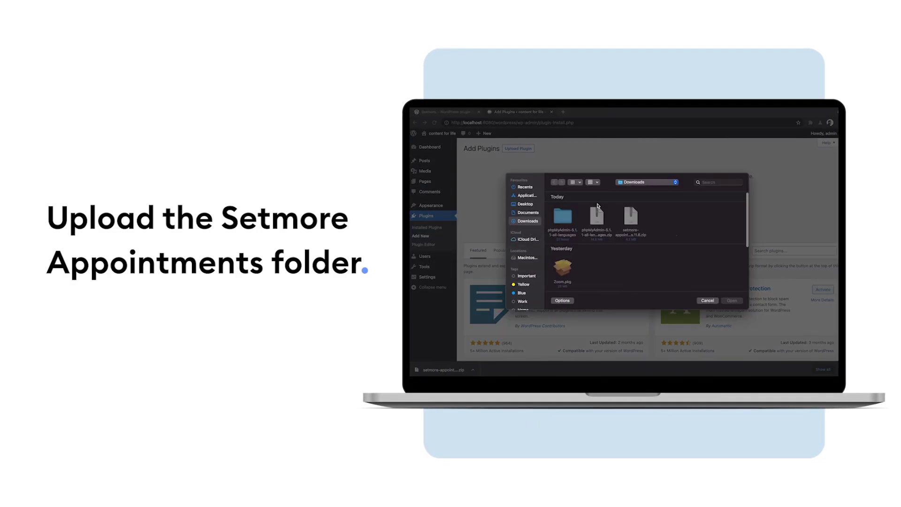
click(630, 218)
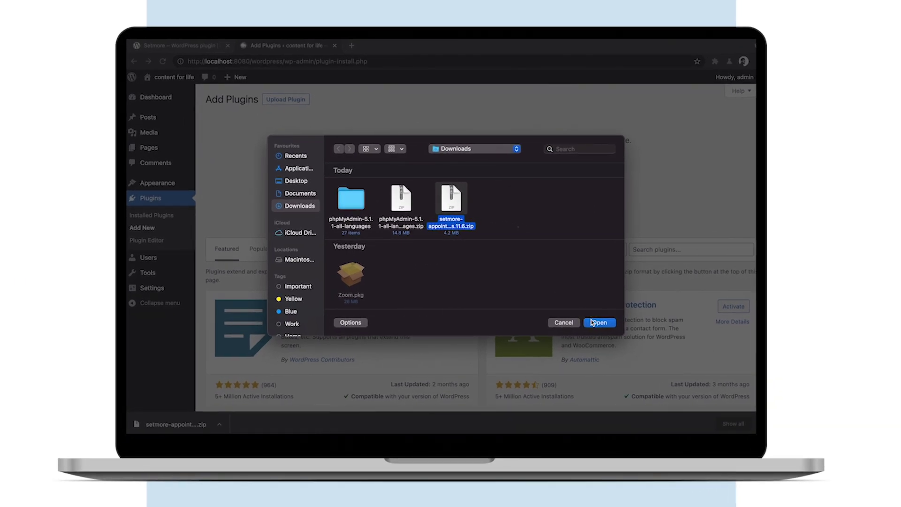
click(592, 322)
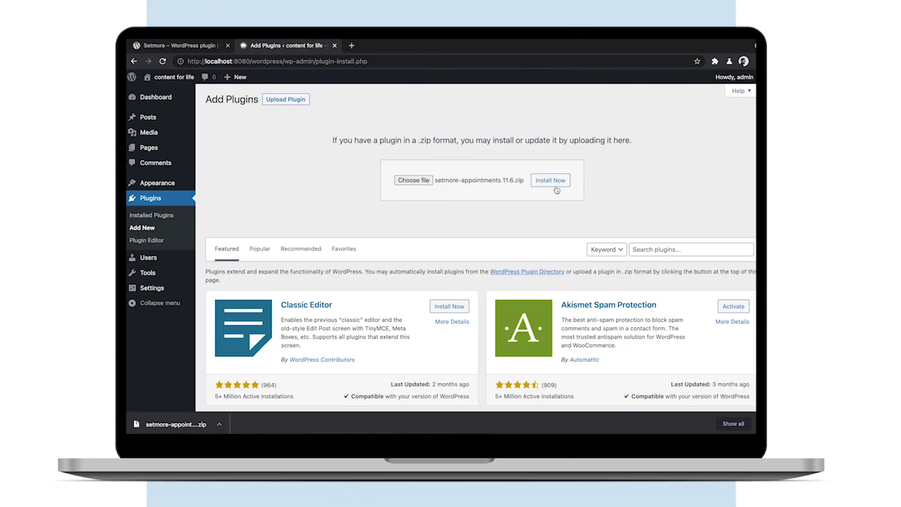
click(557, 188)
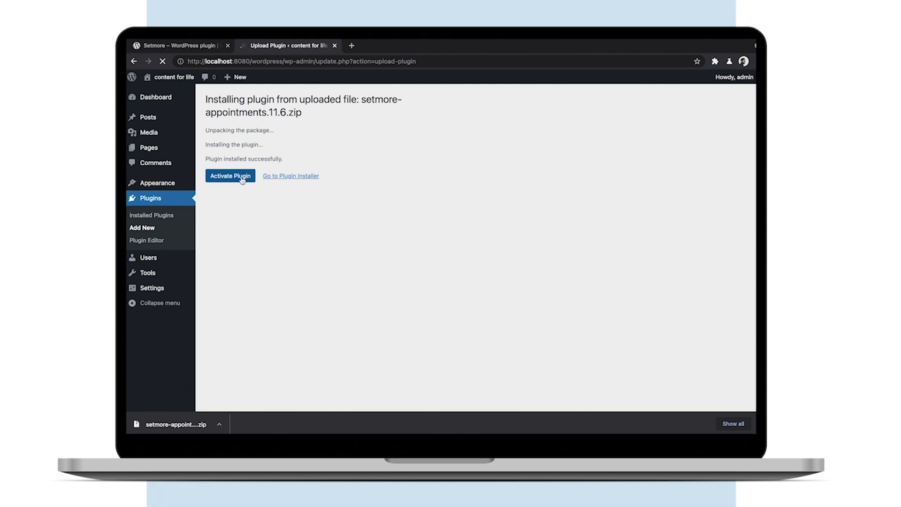
- Activate the uploaded Setmore plugin and open its Setmore admin page
click(241, 181)
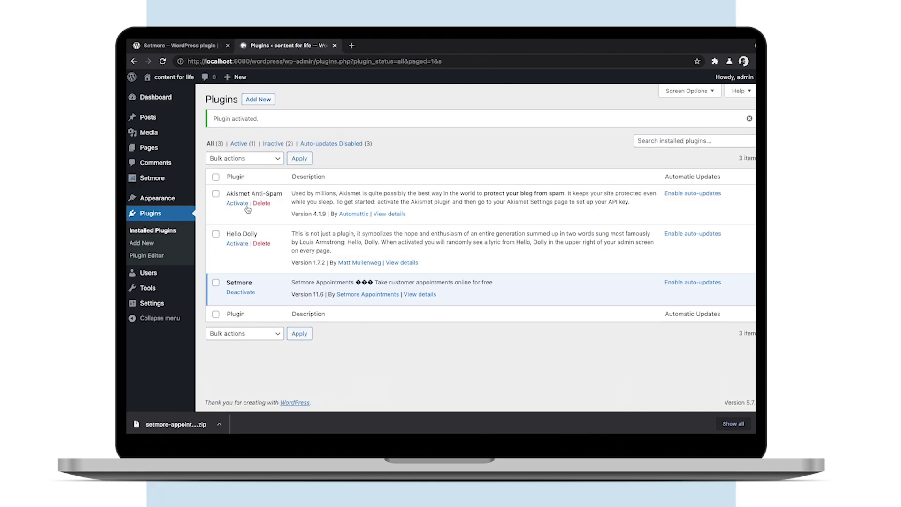
click(168, 181)
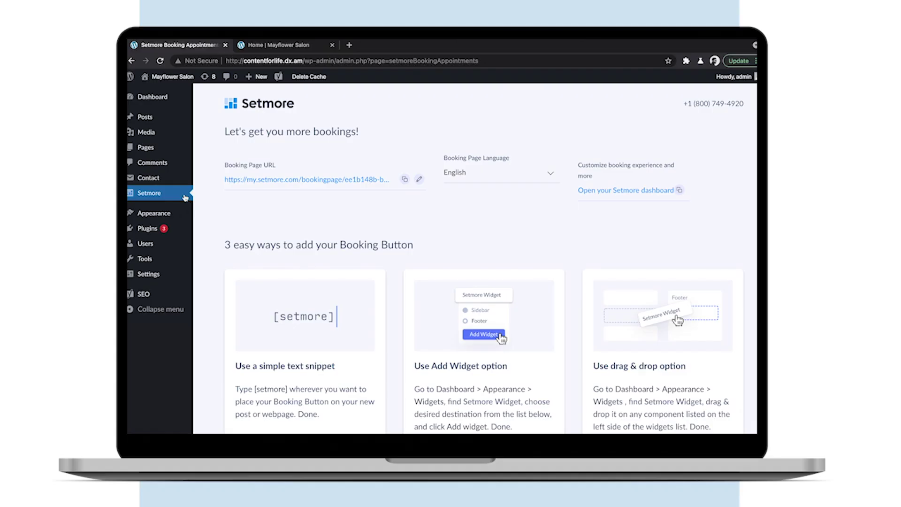
- Add the [setmore] snippet to the Schedule Now page, update it, and view it live
click(162, 152)
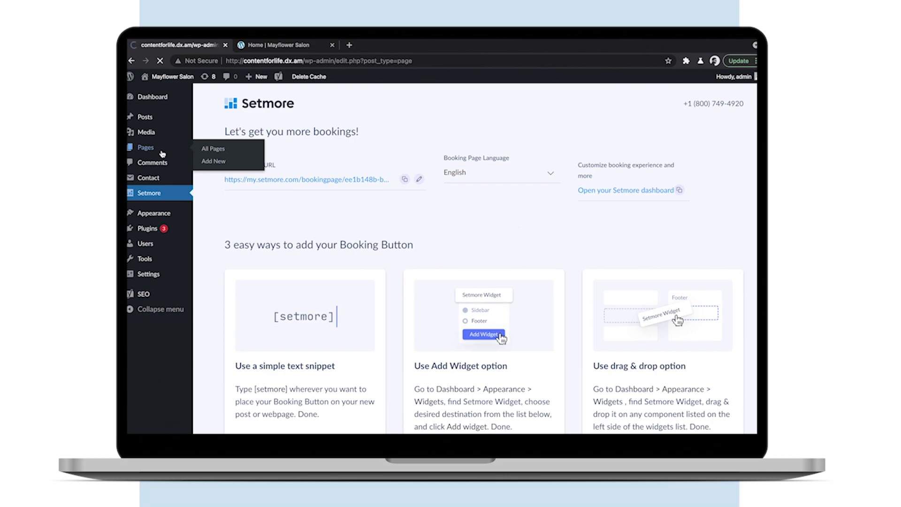
click(236, 223)
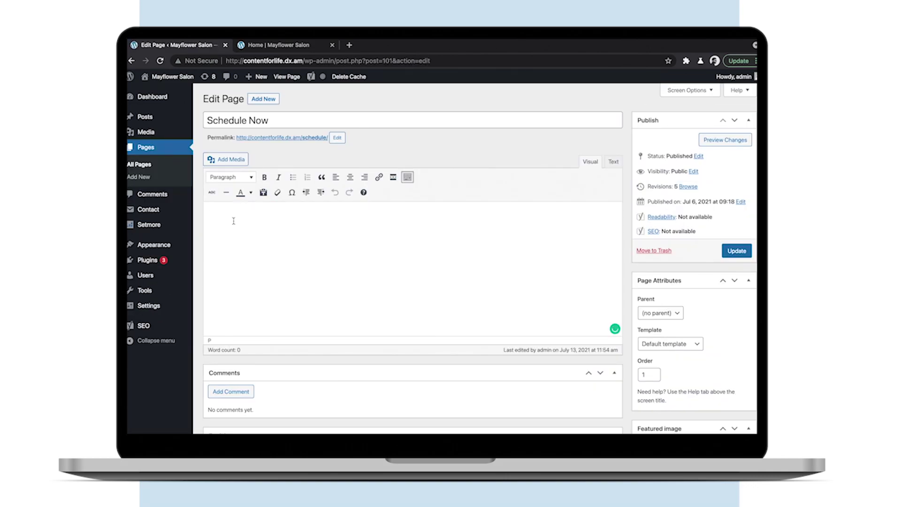
text([se)
click(736, 251)
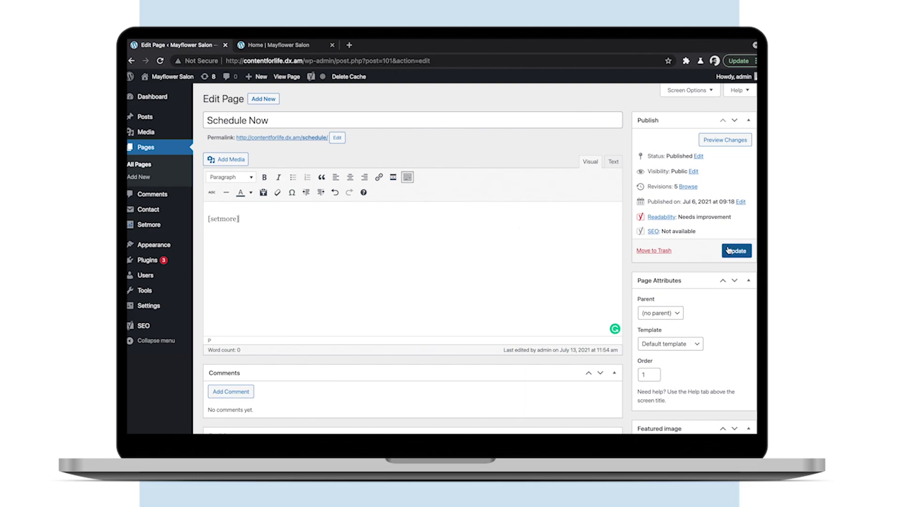
click(266, 119)
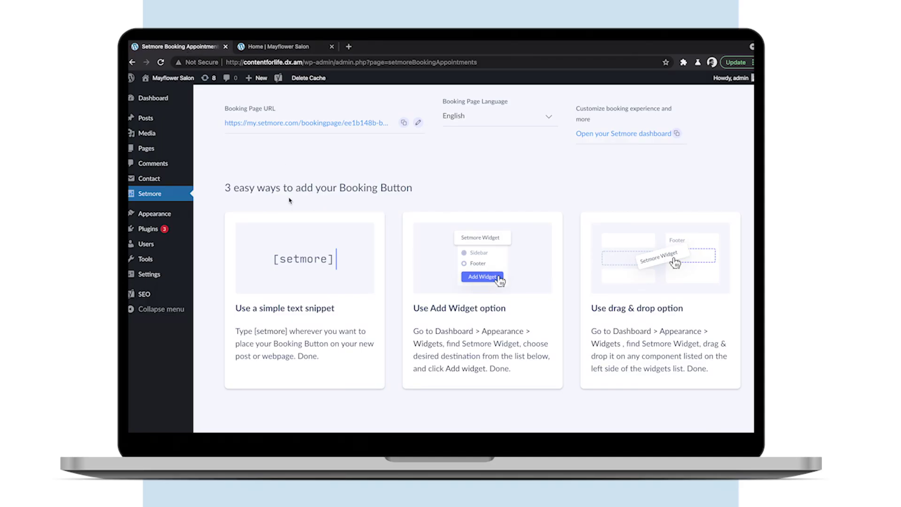
- Add the Setmore Widget to Footer sidebar one and check the home page
mouse_move(154, 213)
click(214, 240)
scroll(222, 228, down, 5)
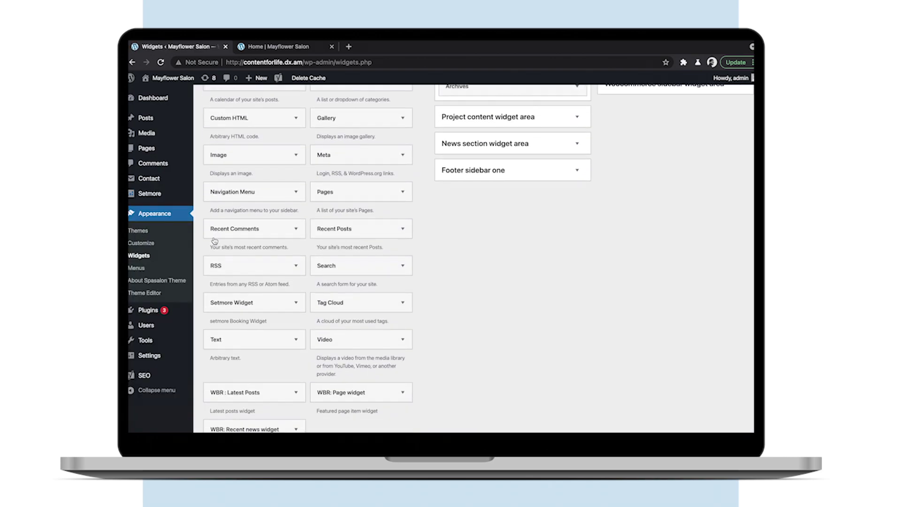
scroll(222, 229, down, 2)
click(230, 204)
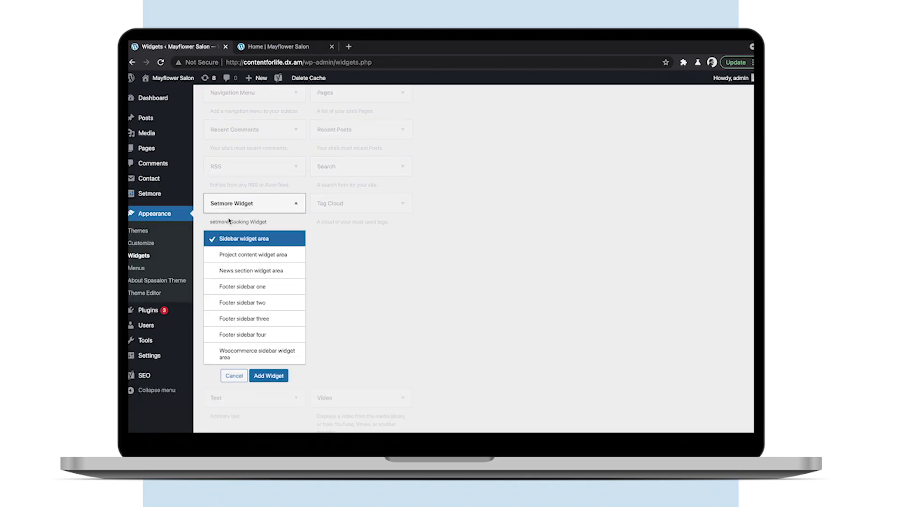
click(233, 286)
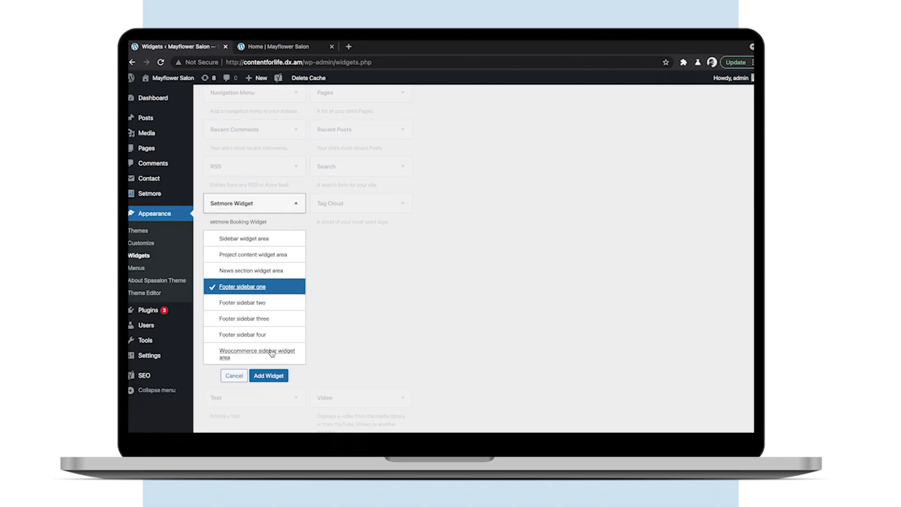
click(266, 375)
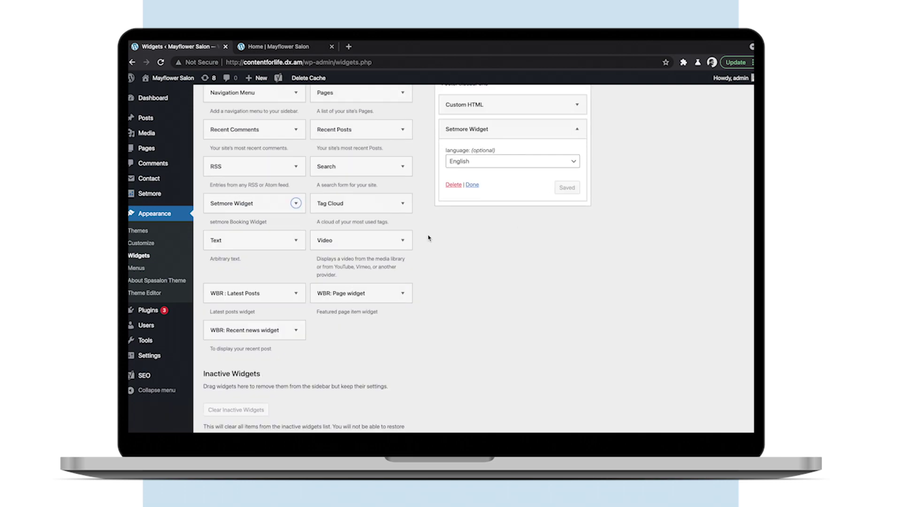
click(471, 185)
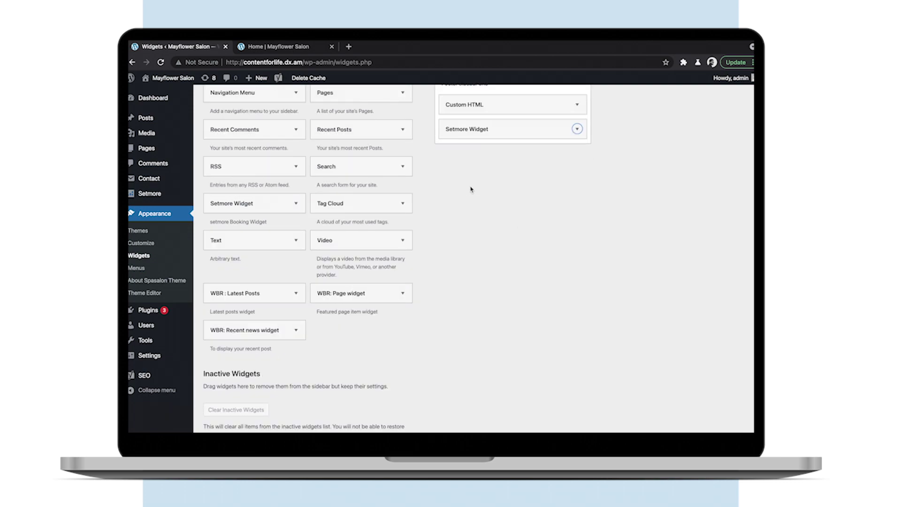
click(293, 47)
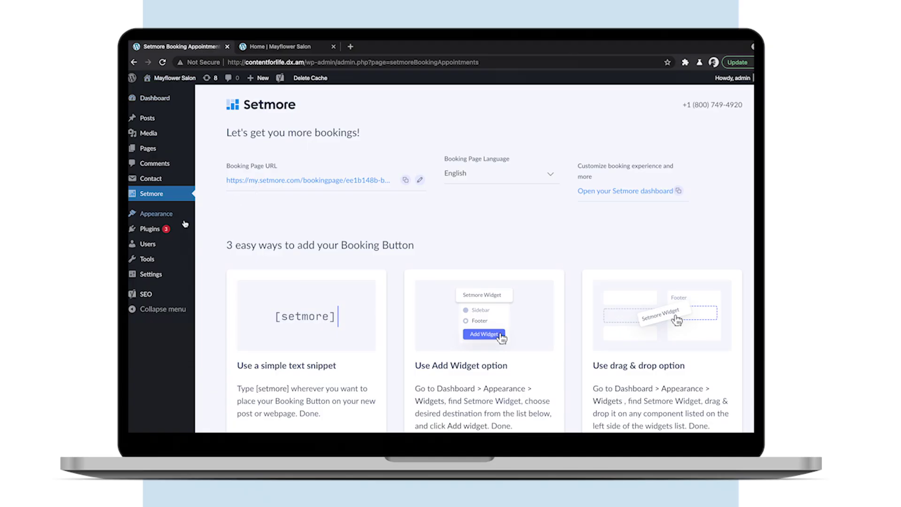
mouse_move(156, 213)
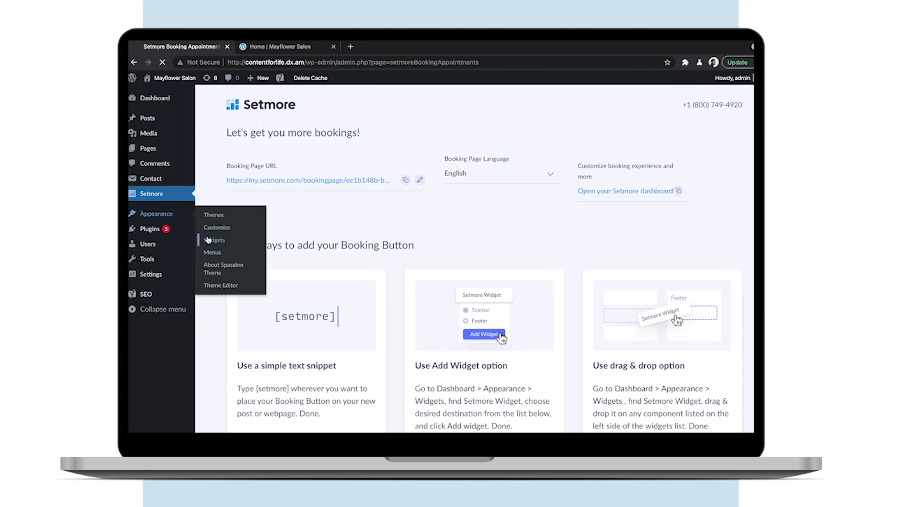
- Drag the Setmore Widget into the News section widget area, then check the home page footer
click(208, 240)
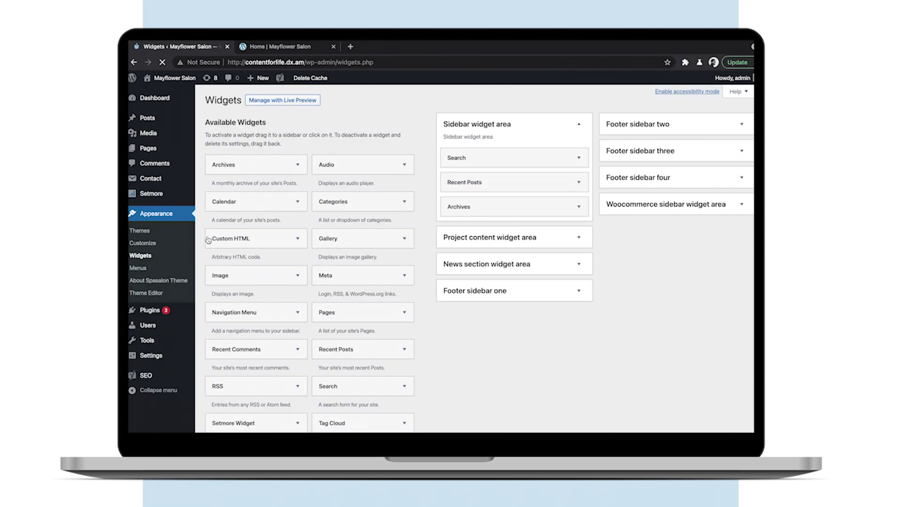
scroll(230, 288, down, 2)
scroll(230, 289, down, 2)
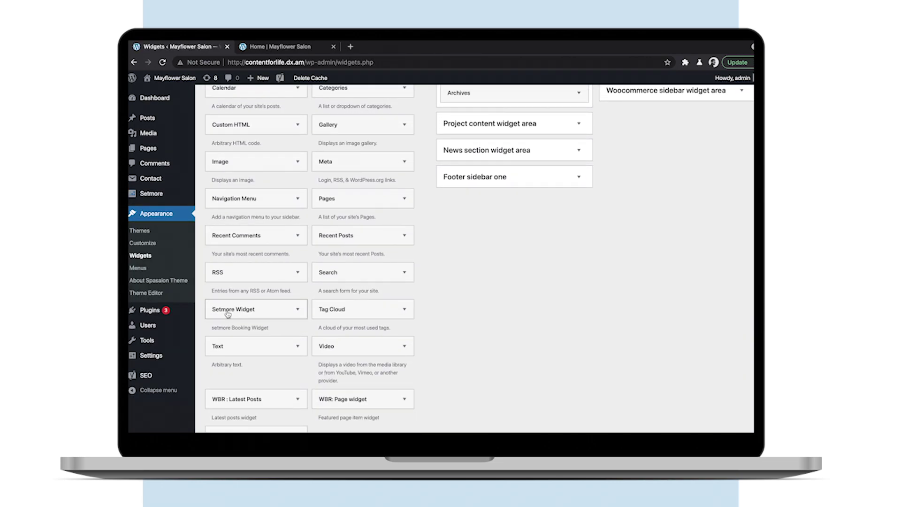
drag(228, 314, 465, 162)
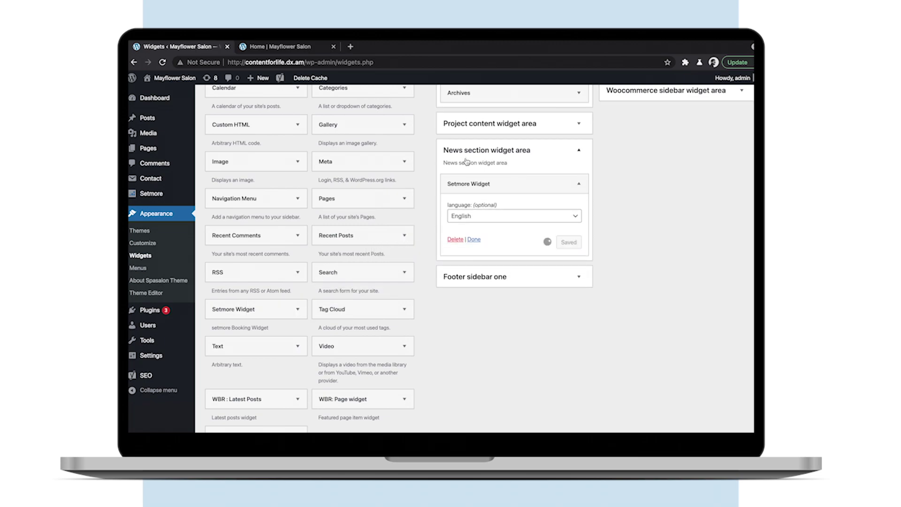
click(474, 239)
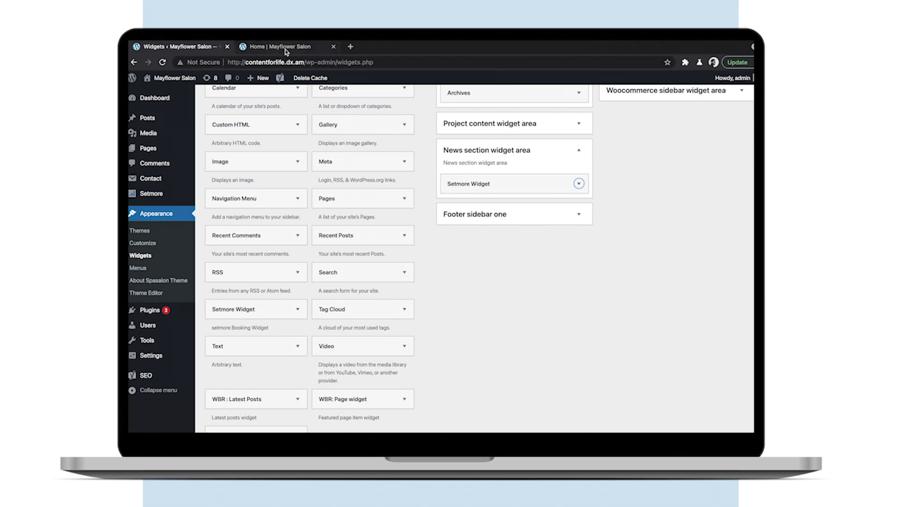
click(285, 47)
scroll(404, 145, down, 5)
scroll(404, 145, down, 8)
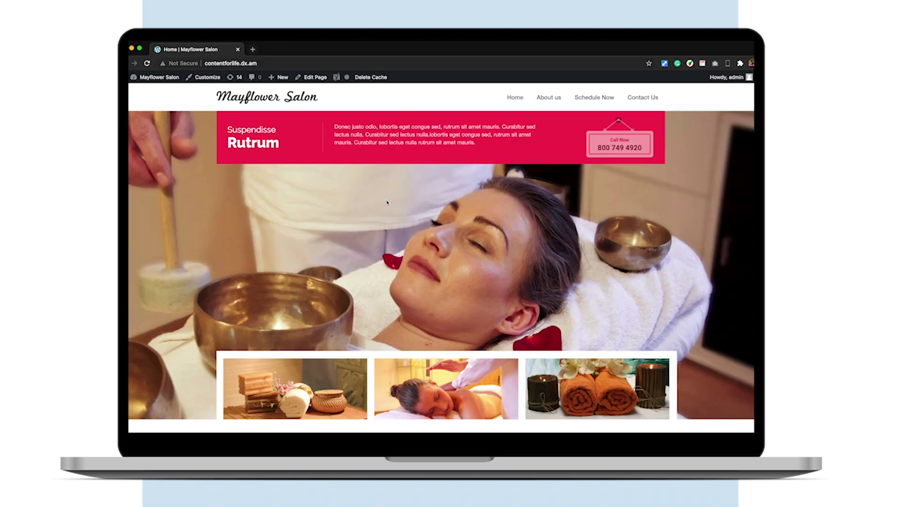
- Scroll down the salon home page and start a booking with Book now
scroll(388, 202, down, 2)
scroll(388, 203, down, 1)
scroll(387, 203, down, 1)
scroll(388, 202, down, 4)
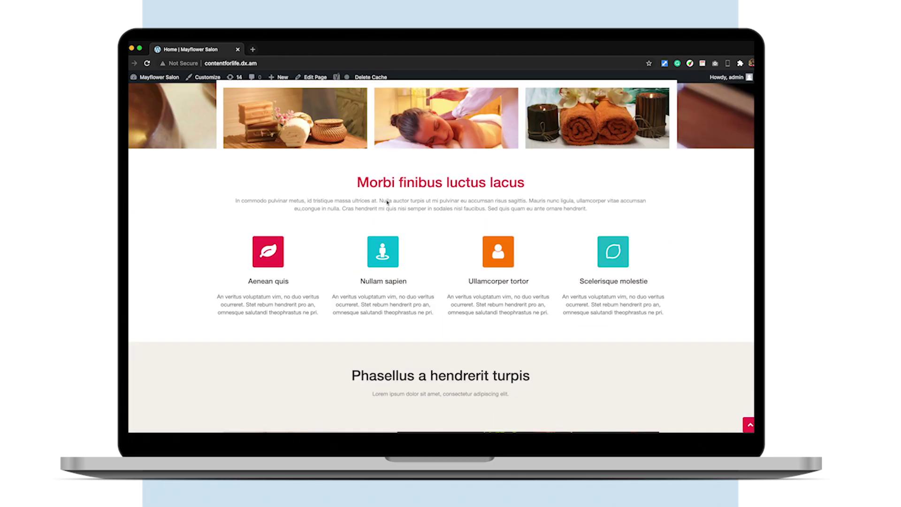
scroll(387, 203, down, 6)
scroll(388, 203, down, 3)
scroll(387, 202, down, 3)
scroll(387, 202, down, 1)
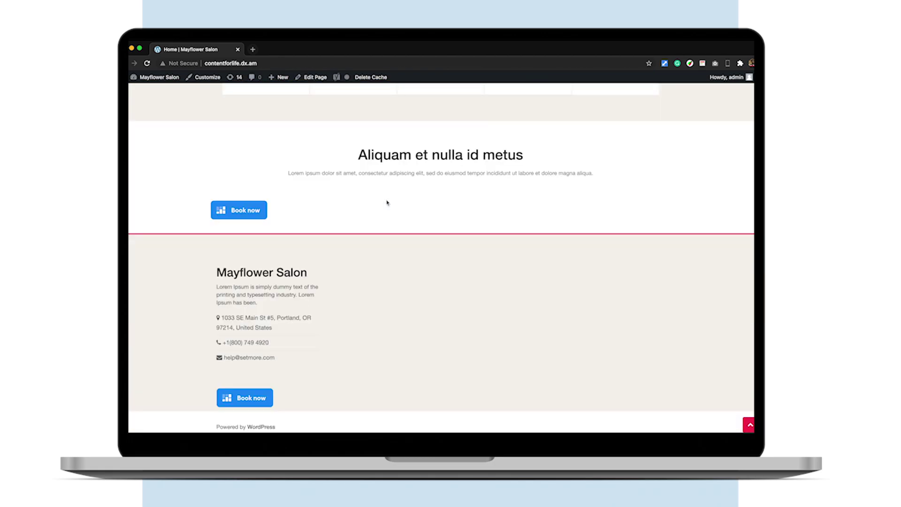
click(254, 396)
- Book a Hair Color appointment with MayFlower Salon on Aug 12 at 10:45 am
click(425, 193)
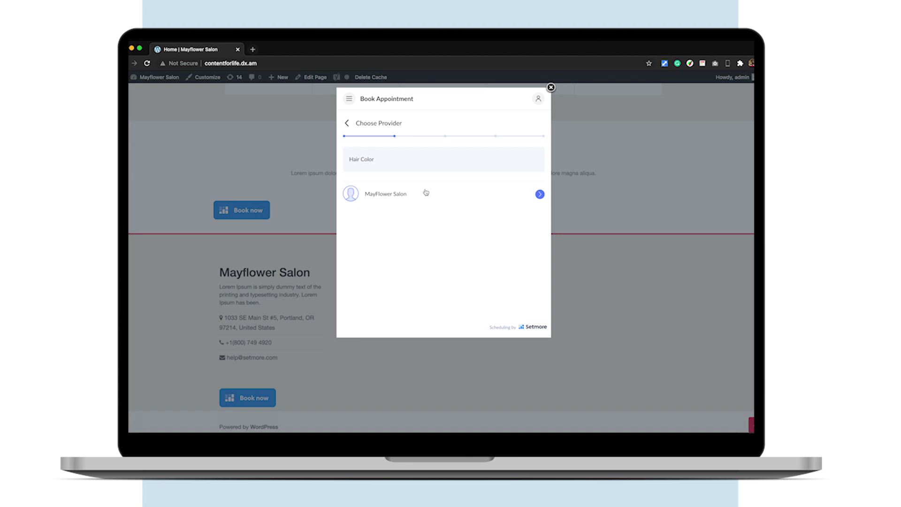
click(418, 195)
click(438, 264)
scroll(440, 253, down, 5)
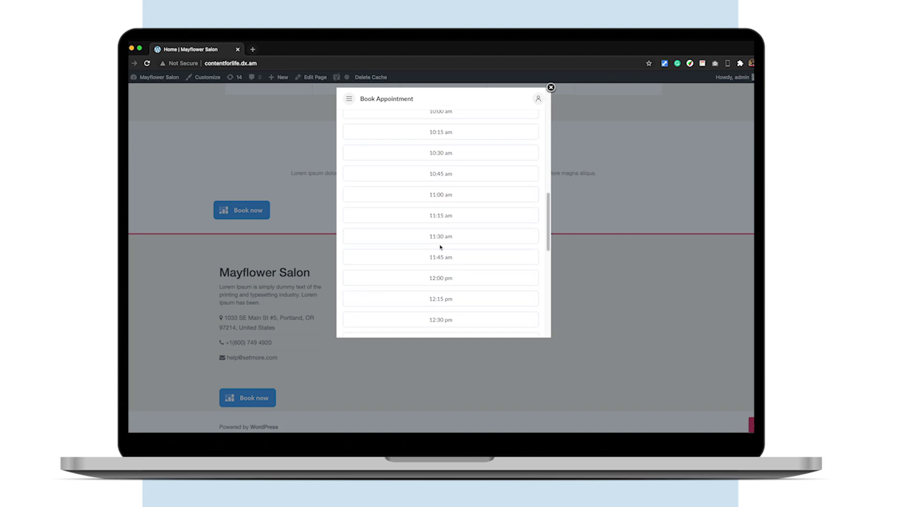
click(449, 172)
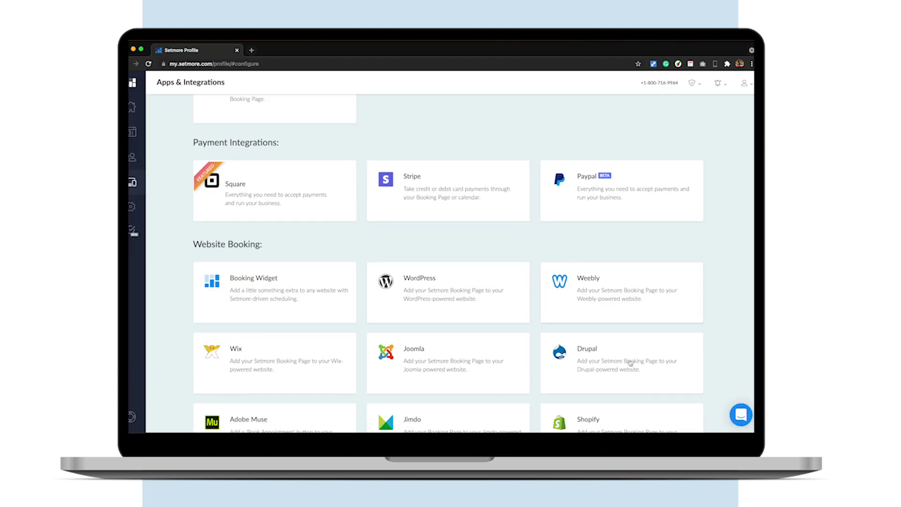
- Open Setmore's support centre with its 24/7 help chat panel showing
click(737, 416)
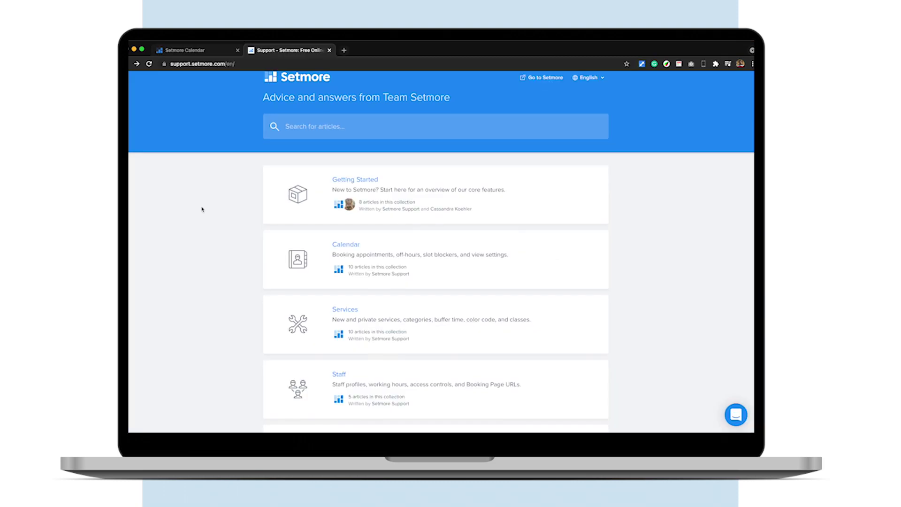
scroll(202, 209, down, 2)
scroll(202, 209, down, 3)
scroll(202, 210, down, 2)
scroll(203, 209, down, 5)
scroll(202, 209, down, 2)
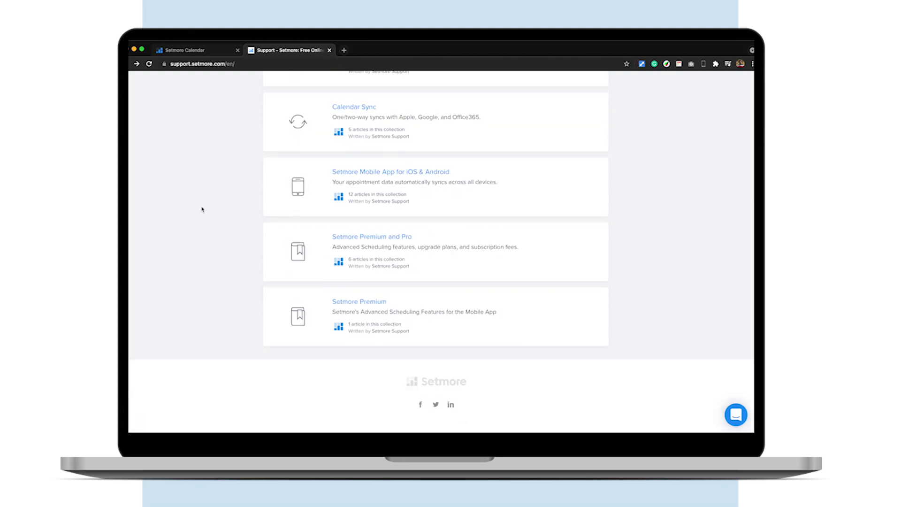
click(737, 416)
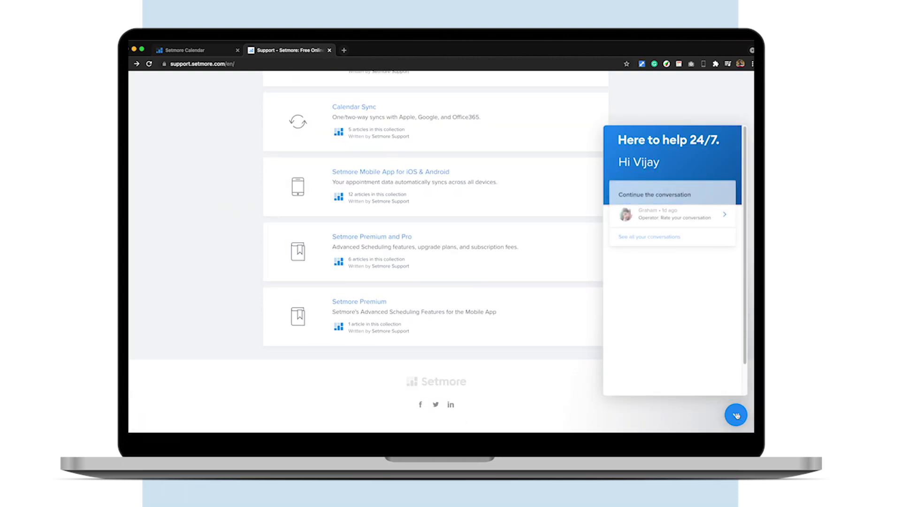